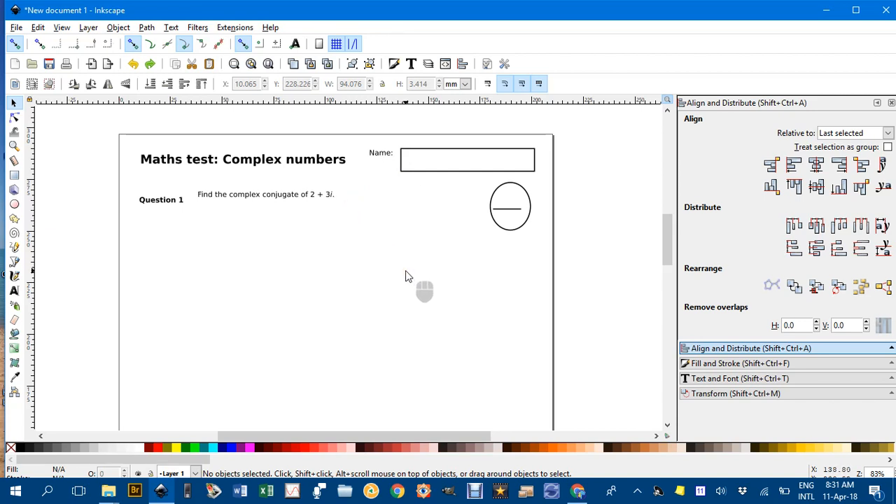
key(6)
scroll(426, 270, up, 1)
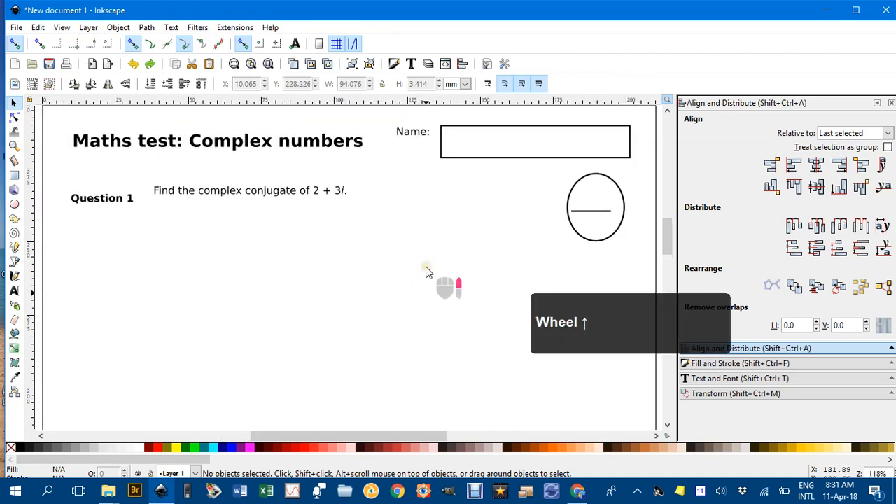
drag(616, 319, 534, 334)
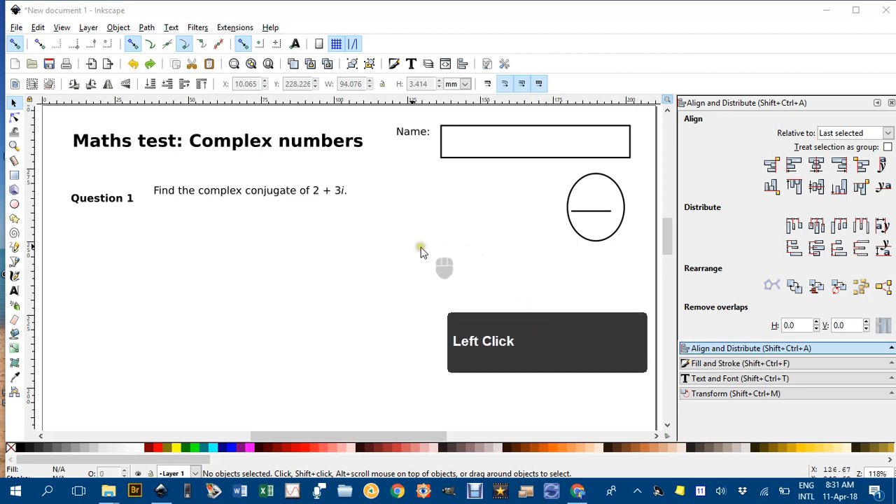
scroll(392, 223, up, 1)
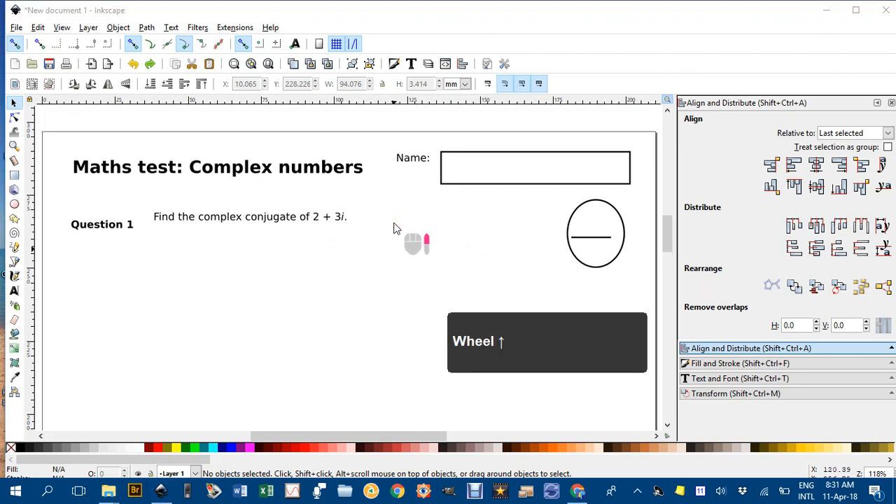
click(250, 172)
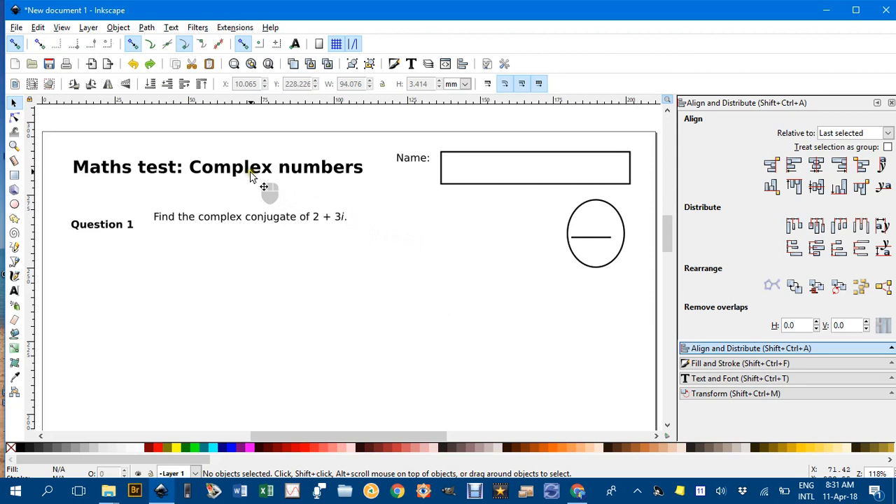
- Centre the "Name:" label vertically on its answer box, and group the label with the box
click(422, 161)
shift+click(467, 153)
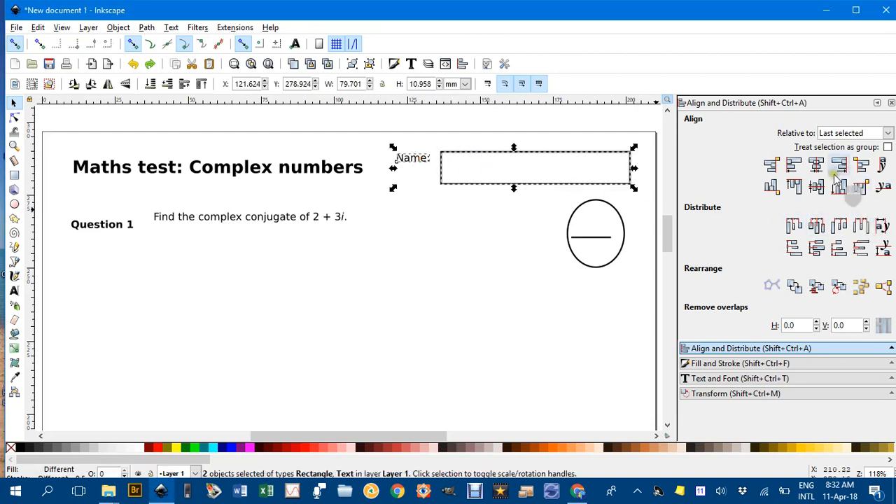
click(816, 186)
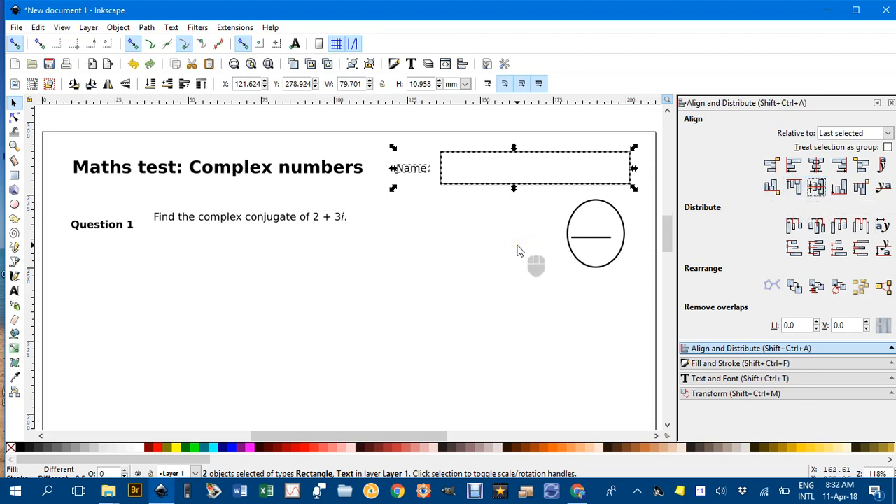
key(ctrl+g)
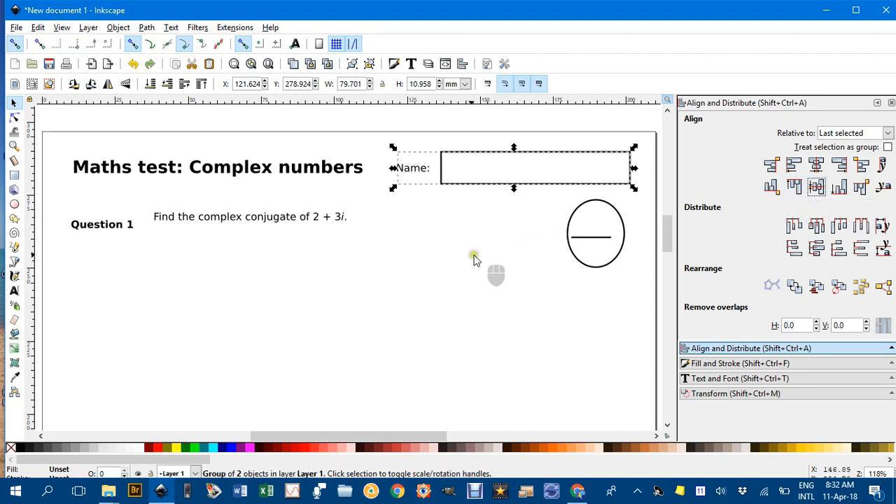
- Align the name group's vertical centre with that of the "Maths test: Complex numbers" title
key(shift)
shift+click(275, 177)
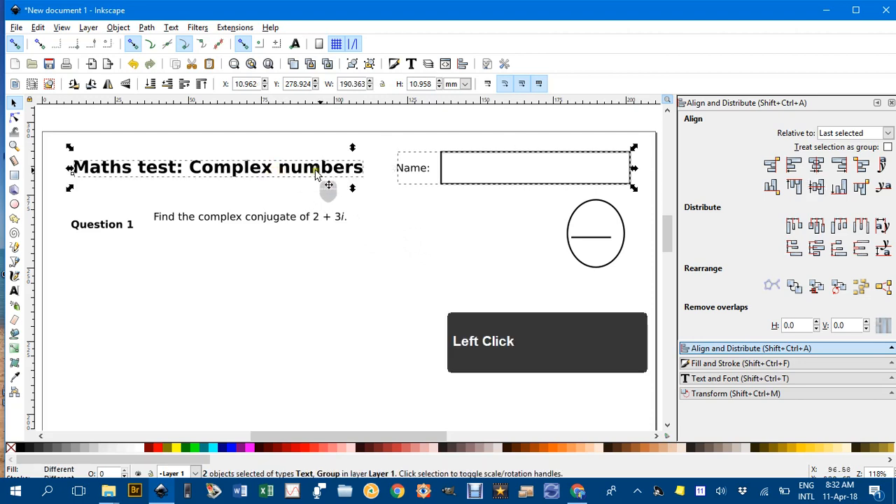
click(816, 186)
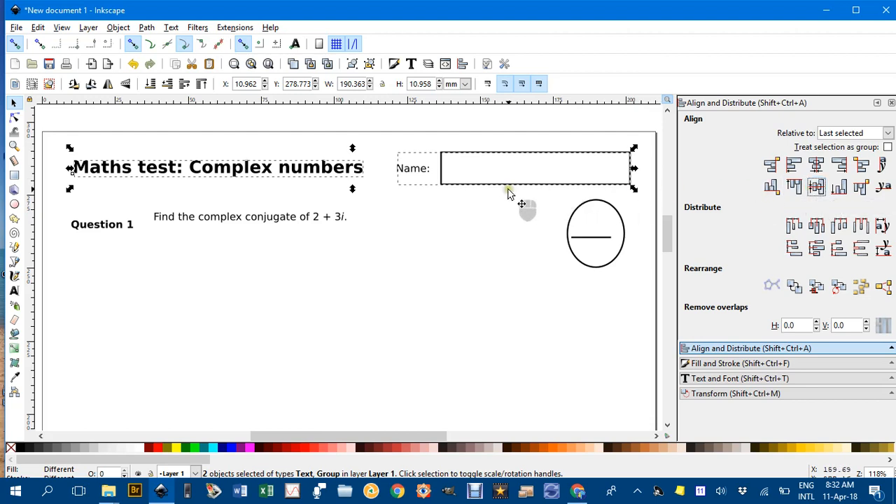
click(369, 272)
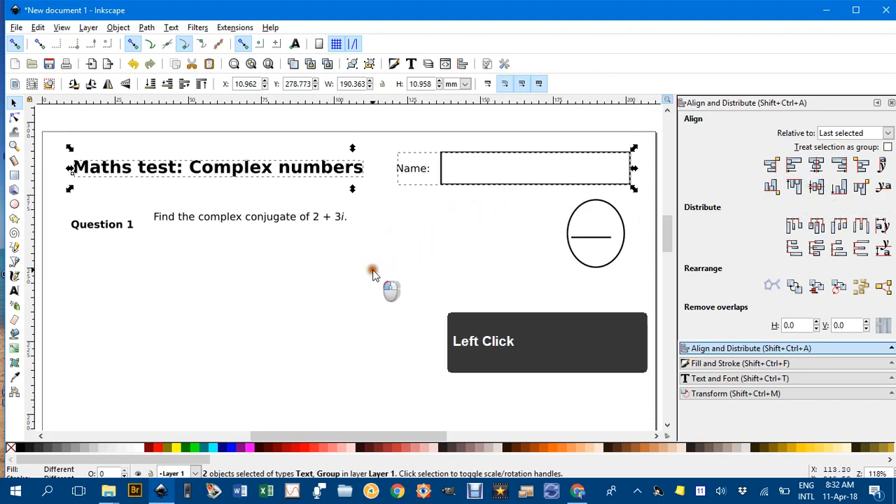
- Centre the short line horizontally and vertically inside the score ellipse, and group the two objects
click(589, 244)
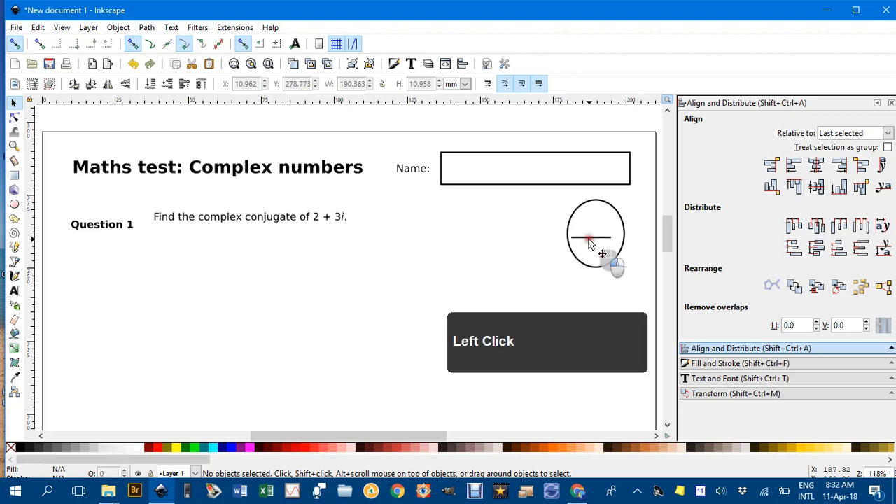
shift+click(581, 203)
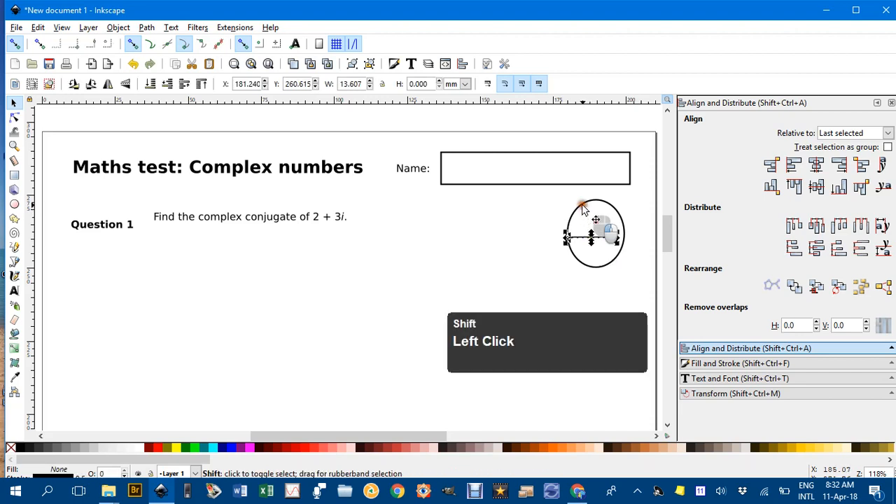
click(816, 166)
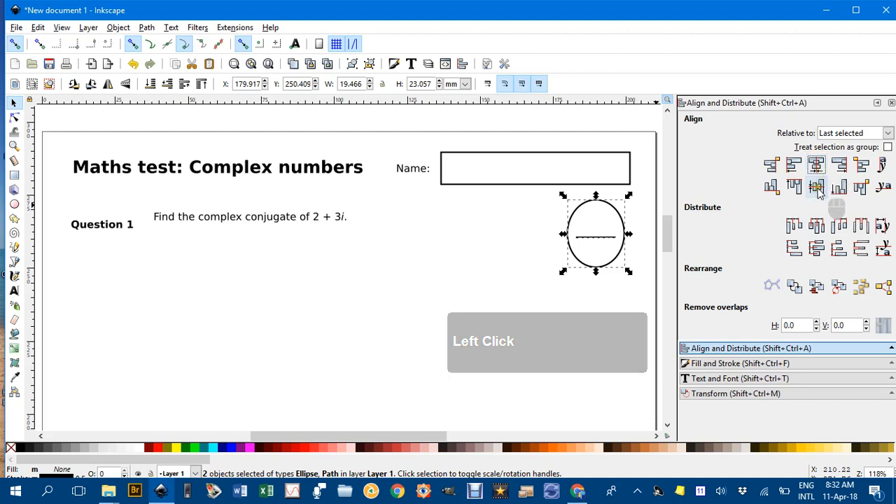
click(817, 187)
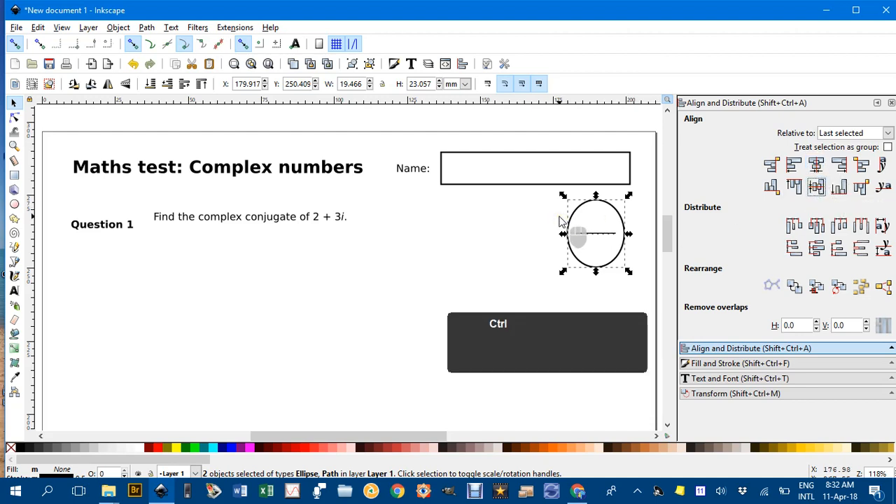
key(ctrl+g)
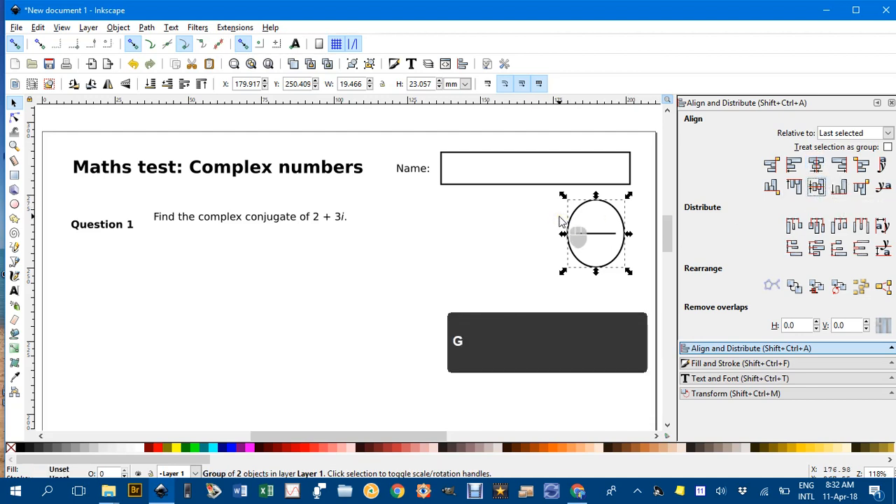
- Align the right edge of the score ellipse group with the right edge of the name group
shift+click(514, 153)
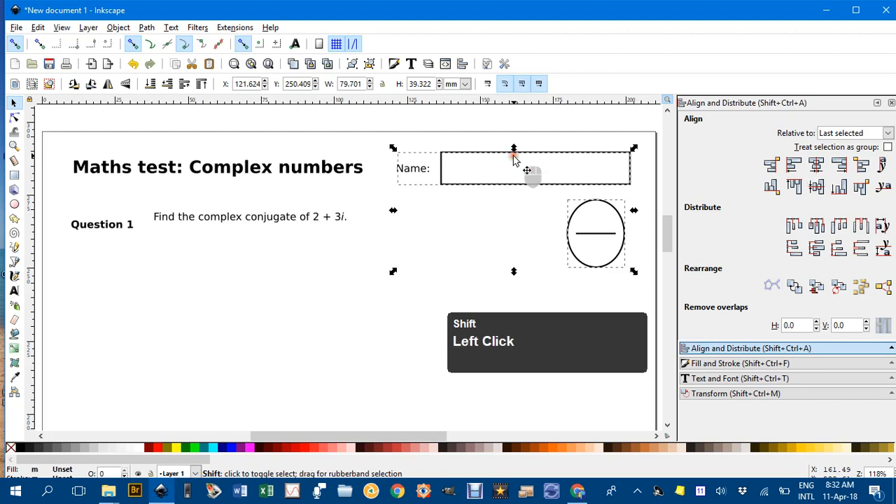
click(842, 168)
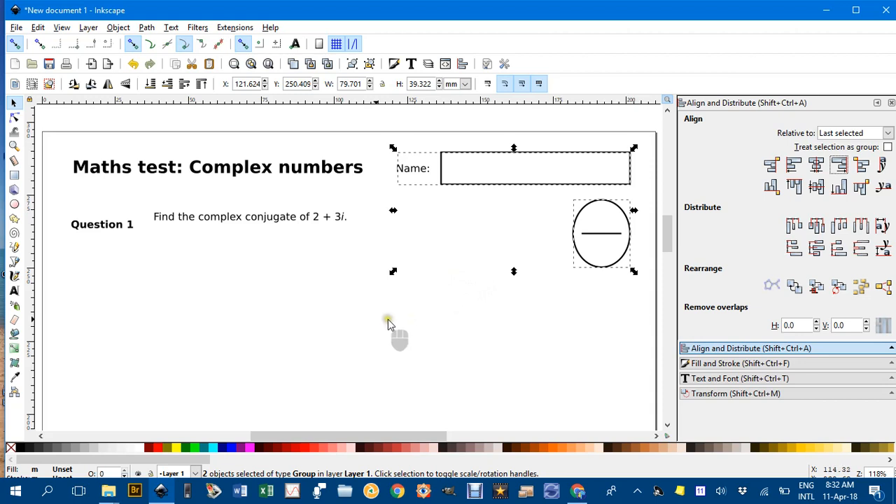
click(354, 319)
- Align the "Question 1" label and its question text on a common baseline, and group them
drag(64, 185, 372, 267)
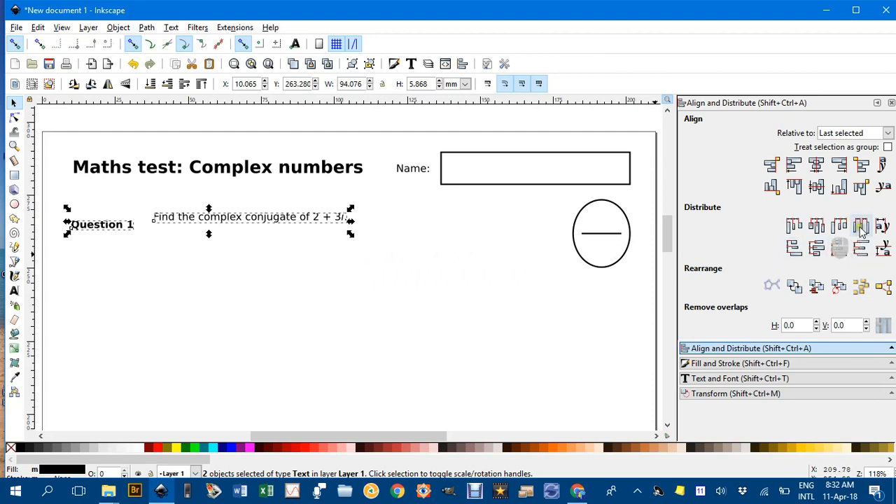
click(884, 187)
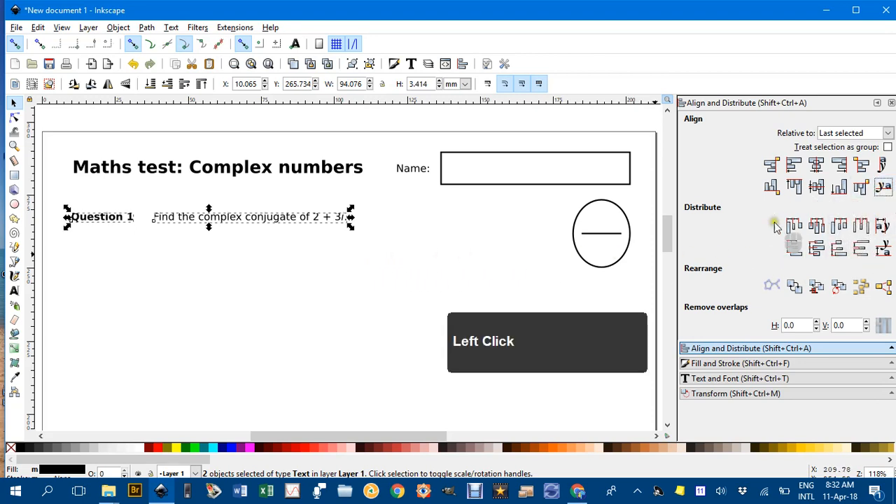
key(ctrl+g)
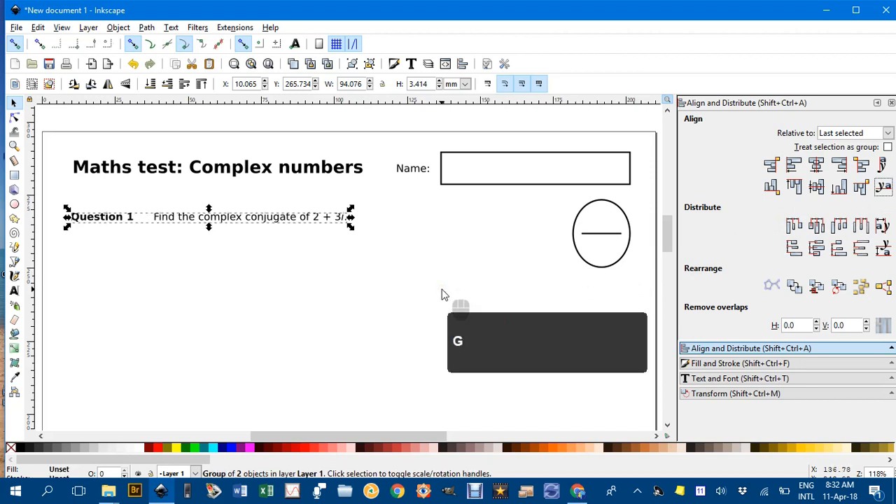
click(308, 259)
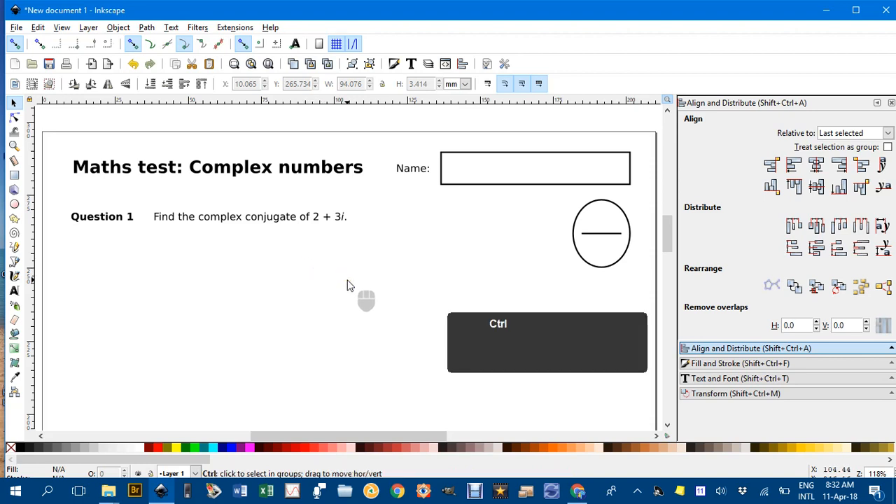
- Duplicate the Question 1 group nine times and move one copy straight down near the page's bottom, to Y about 33.7 mm
ctrl+scroll(348, 282, down, 2)
ctrl+scroll(348, 283, down, 1)
drag(350, 285, 302, 206)
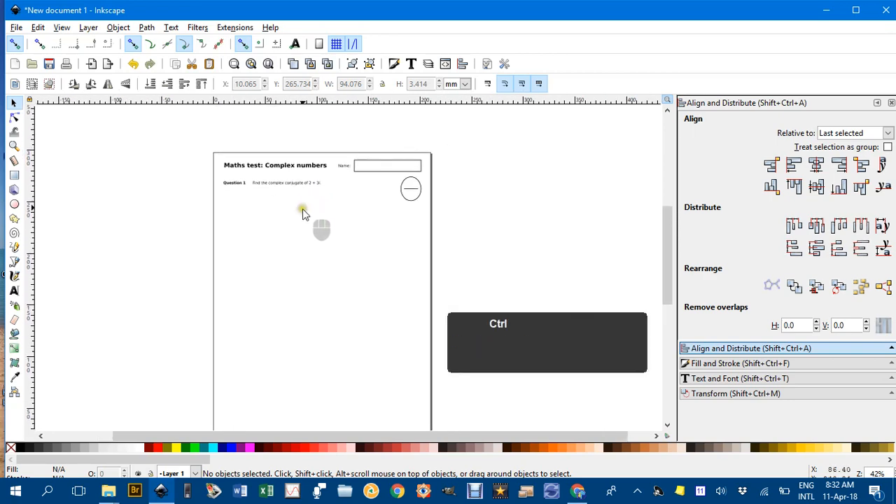
ctrl+scroll(298, 194, up, 2)
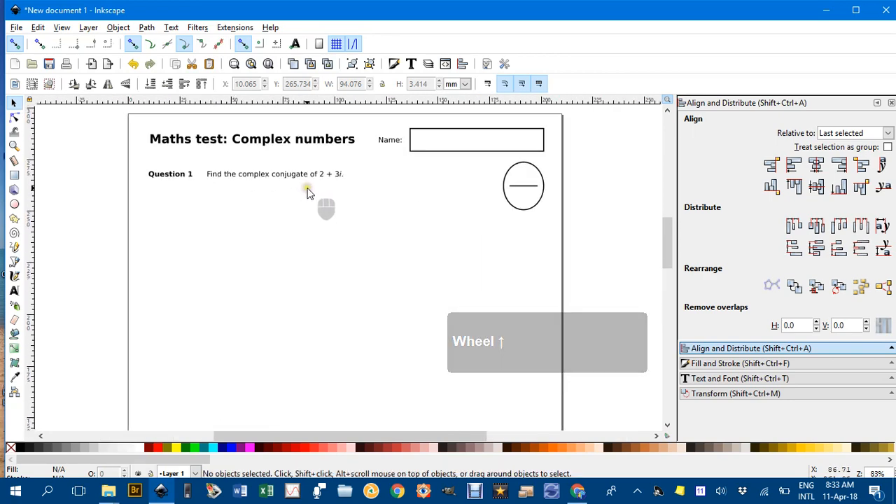
key(6)
drag(310, 194, 334, 240)
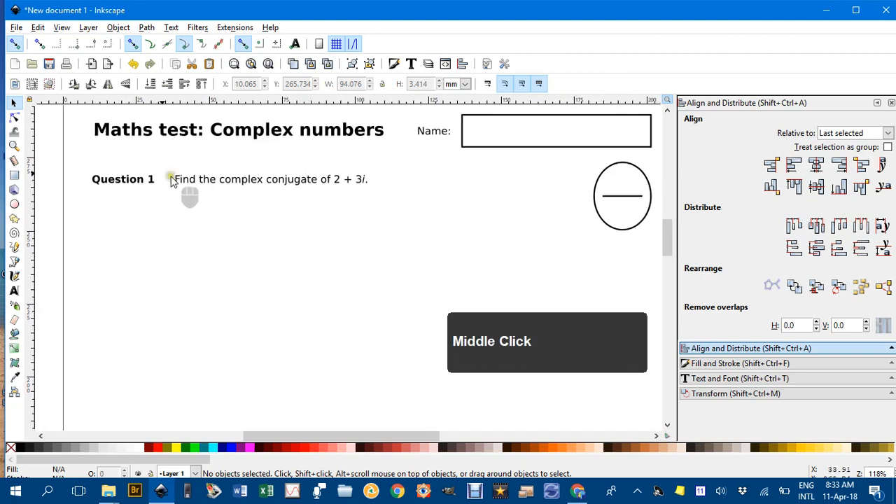
click(137, 184)
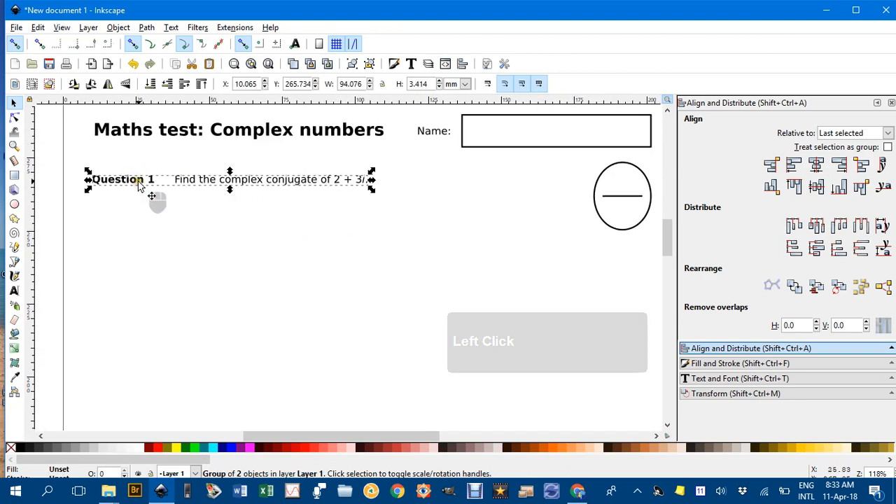
key(ctrl)
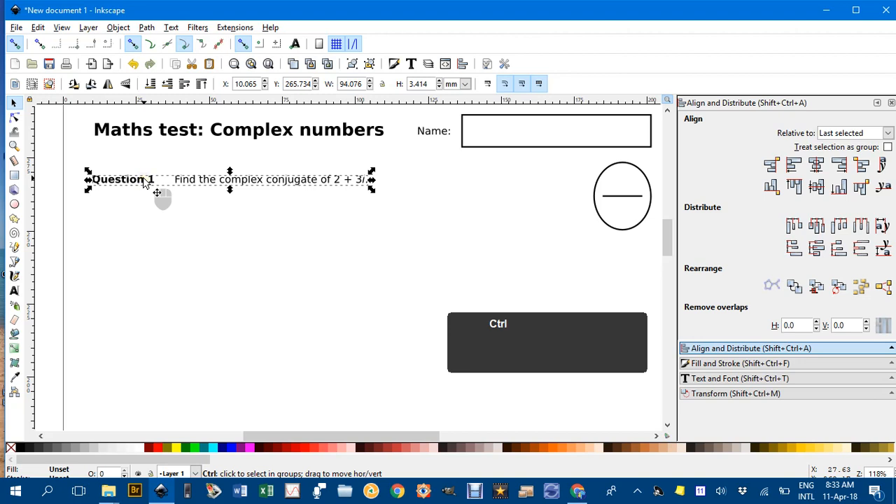
key(ctrl+d)
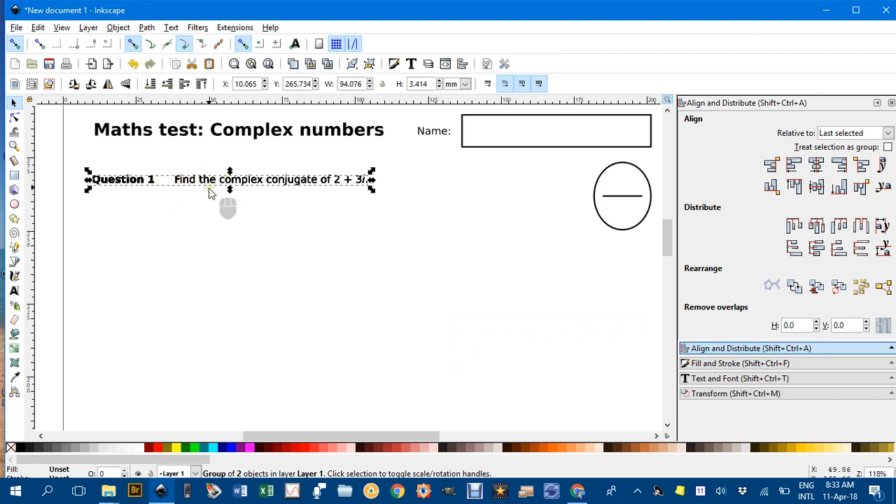
drag(207, 180, 241, 253)
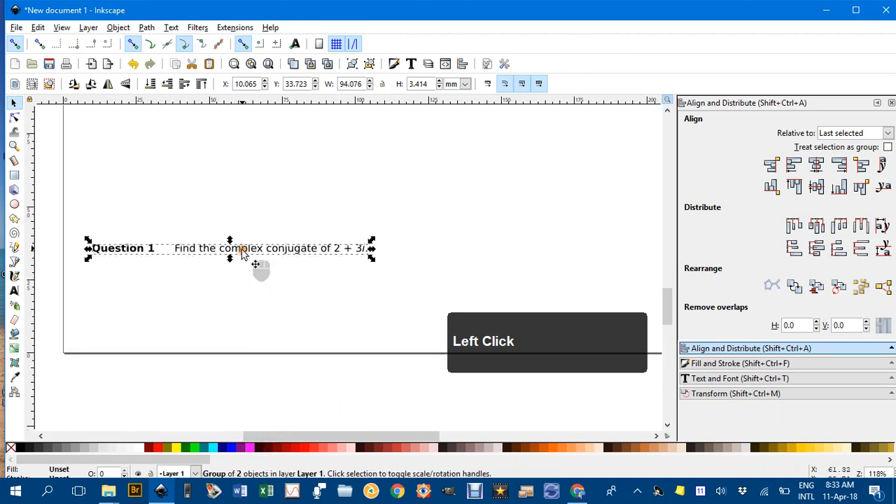
- Distribute all ten question groups down the page with equal vertical gaps between them
ctrl+scroll(315, 194, down, 3)
middle_click(316, 196)
drag(329, 261, 286, 354)
drag(152, 124, 337, 396)
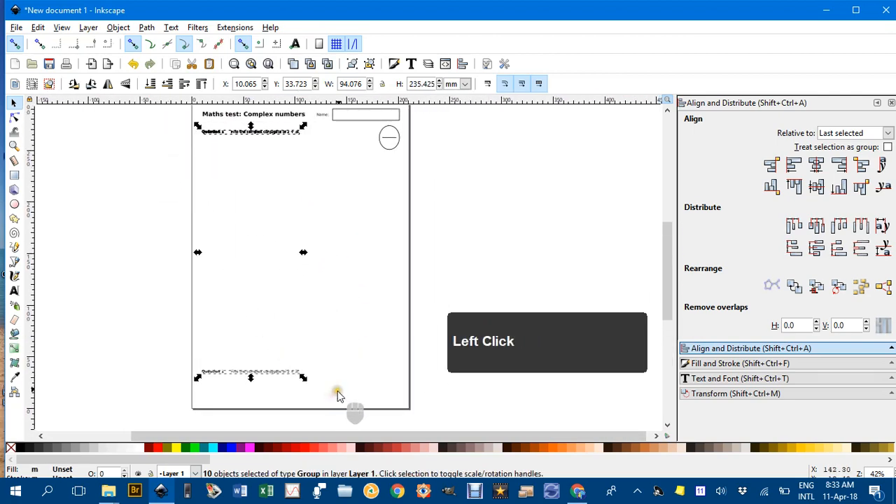
click(861, 251)
click(336, 210)
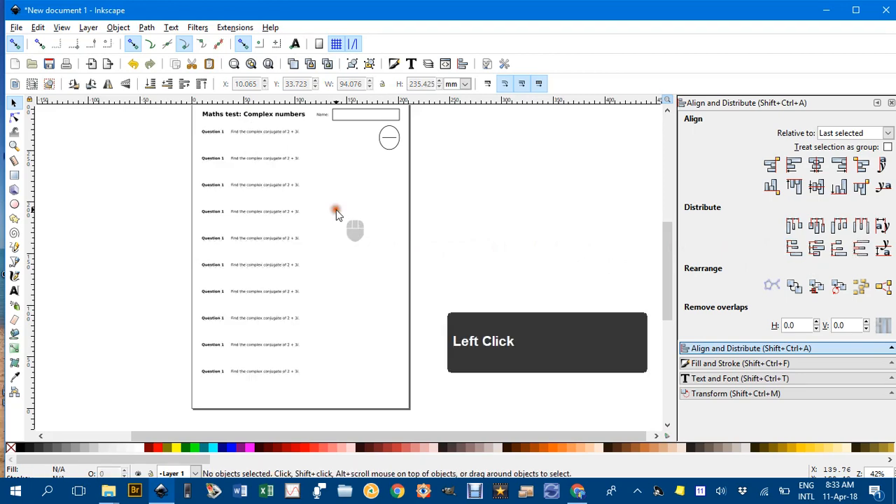
- Change the label of the second question from the page's top to "Question 2"
scroll(284, 184, up, 2)
drag(285, 184, 343, 276)
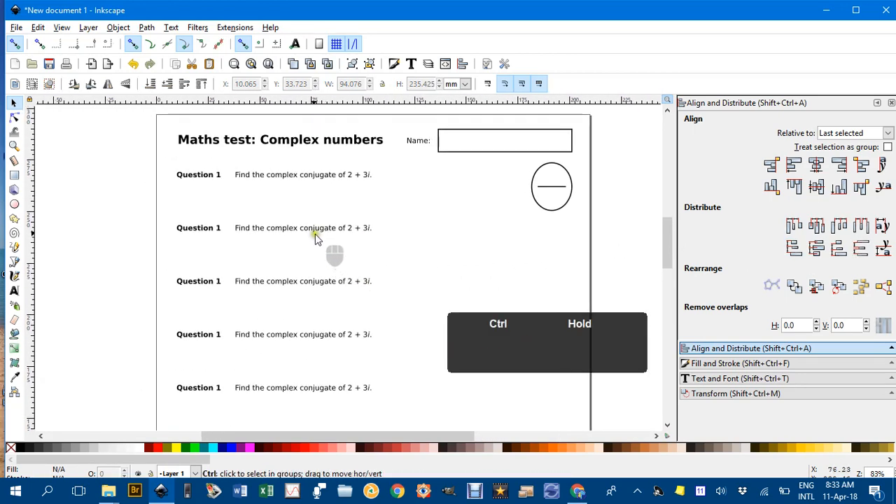
scroll(314, 234, up, 1)
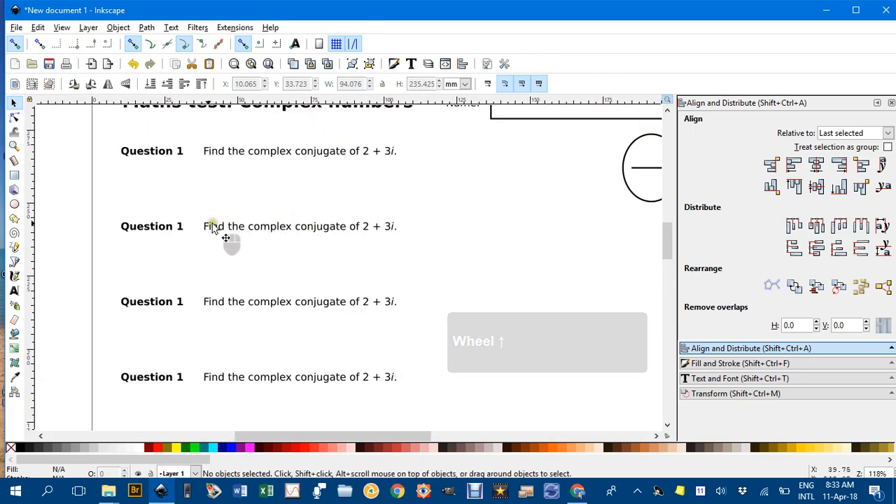
key(t)
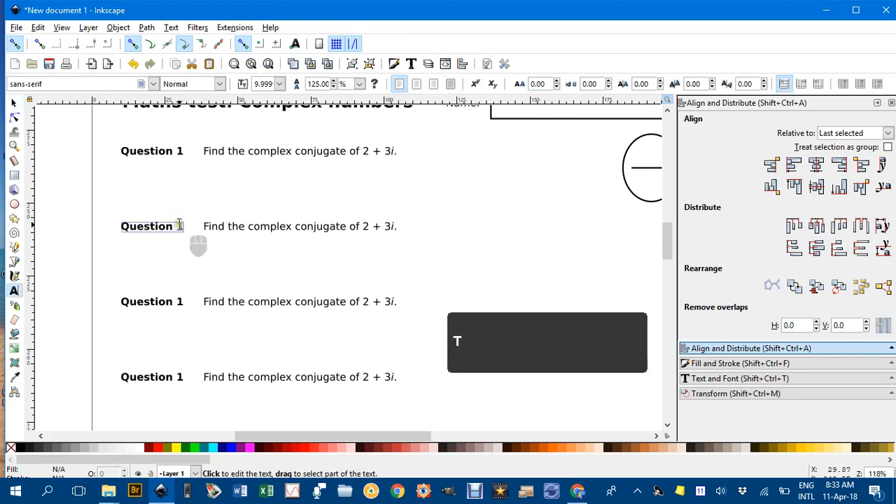
click(180, 224)
text(2)
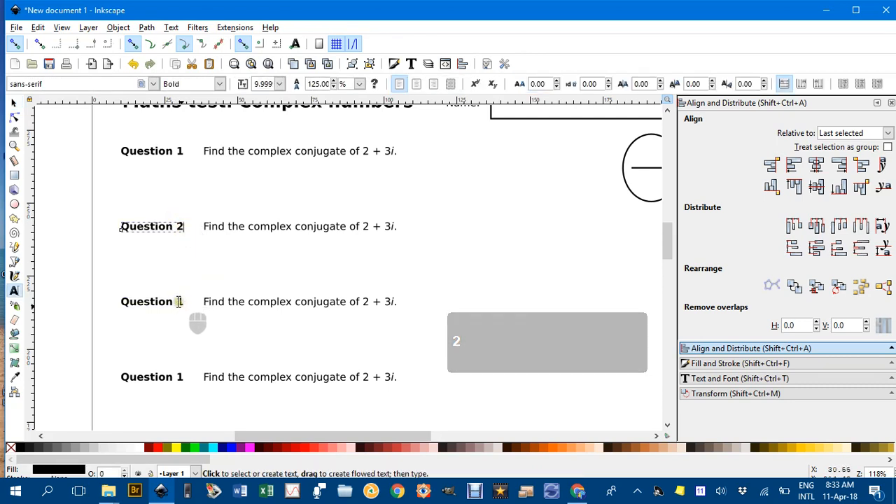
- Renumber the third, fourth and fifth question labels down the page as "Question 3", "Question 4" and "Question 5"
drag(183, 301, 180, 301)
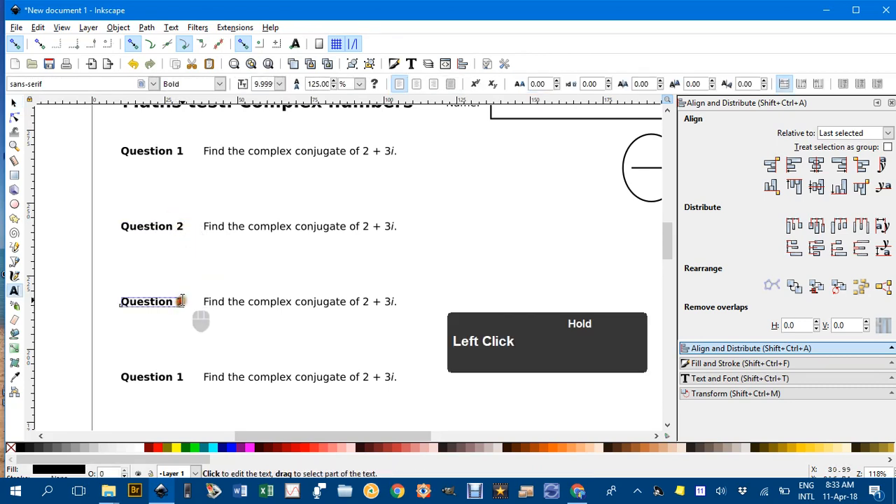
text(3)
drag(196, 337, 217, 231)
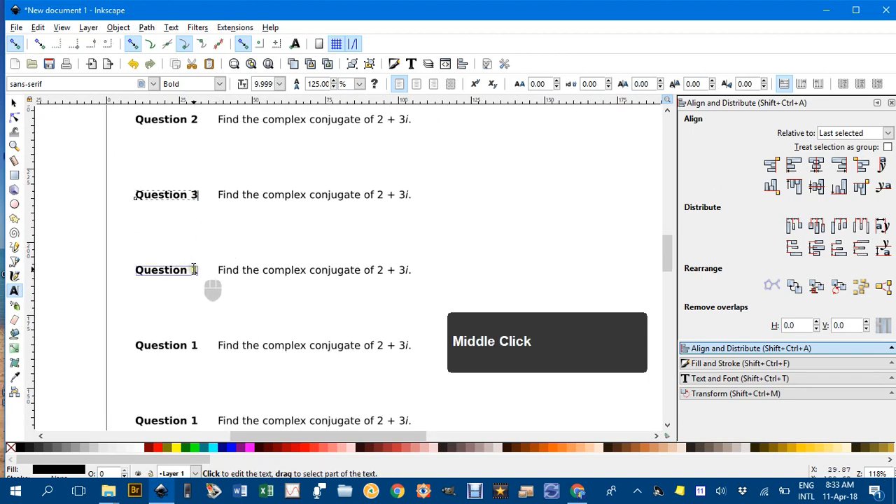
drag(190, 269, 199, 270)
text(4)
drag(225, 312, 219, 177)
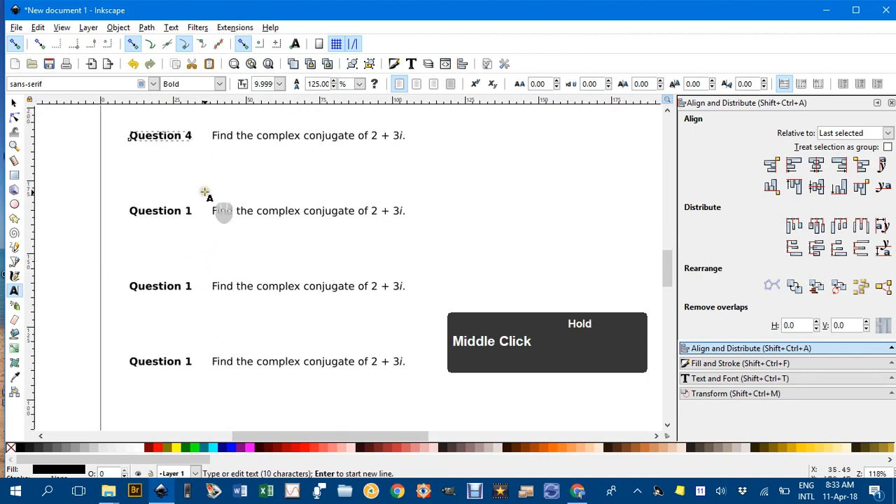
drag(183, 211, 193, 210)
text(5)
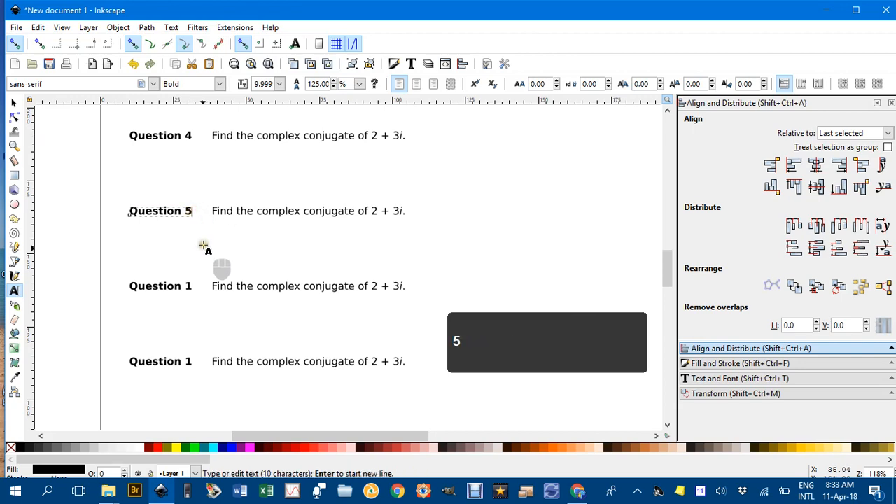
- Renumber the sixth, seventh and eighth question labels as "Question 6", "Question 7" and "Question 8"
drag(185, 286, 203, 216)
text(6)
drag(185, 258, 181, 257)
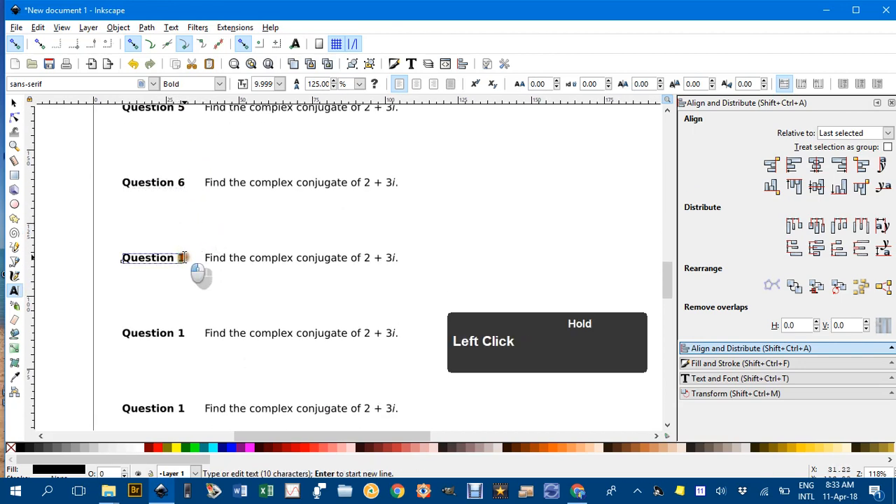
text(7)
drag(185, 333, 210, 183)
click(175, 257)
- Renumber the last two question labels as "Question 9" and "Question 10", and deselect everything
drag(190, 258, 182, 256)
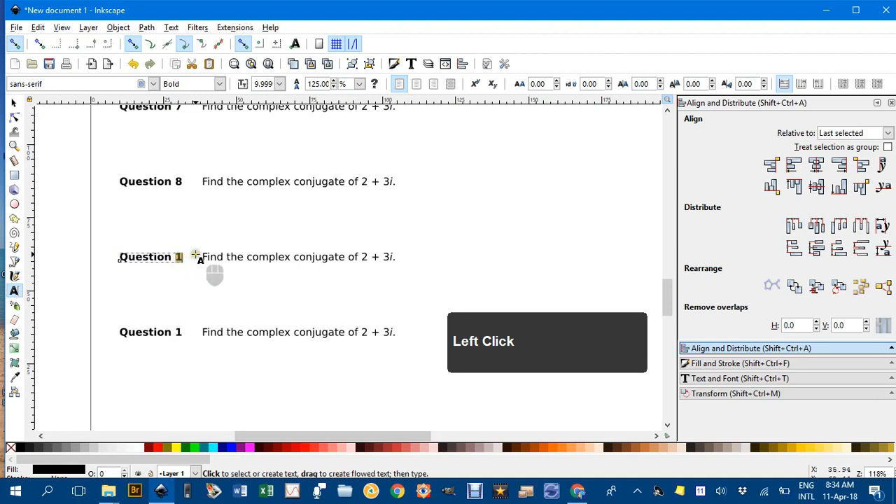
text(9)
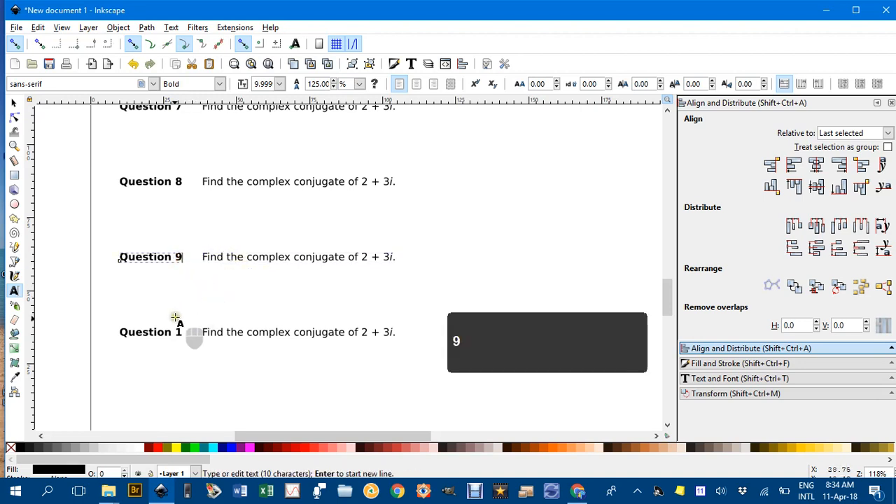
click(181, 332)
text(0)
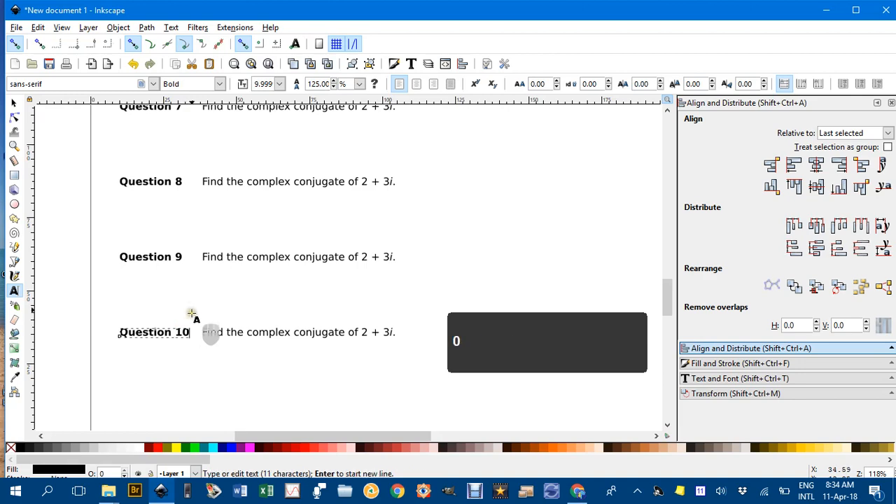
click(16, 103)
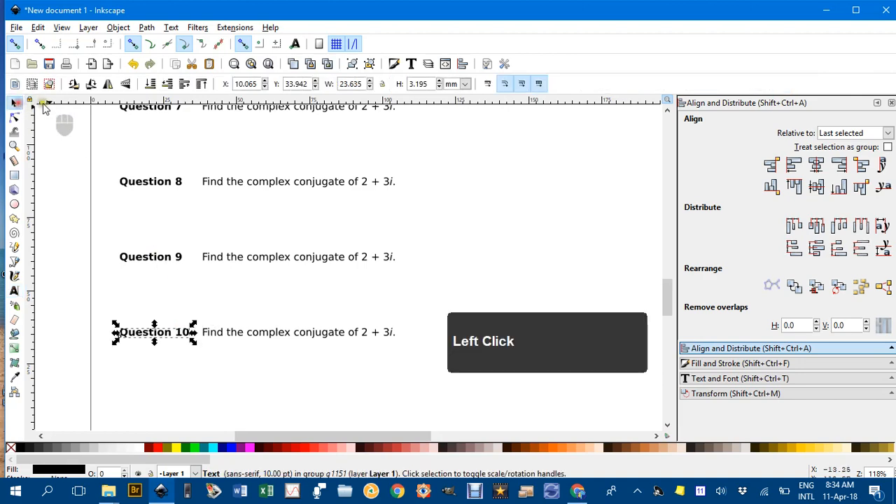
click(193, 154)
- Select only the line inside the grouped mark circle and move it straight down slightly, to Y about 260.2 mm
scroll(428, 188, down, 1)
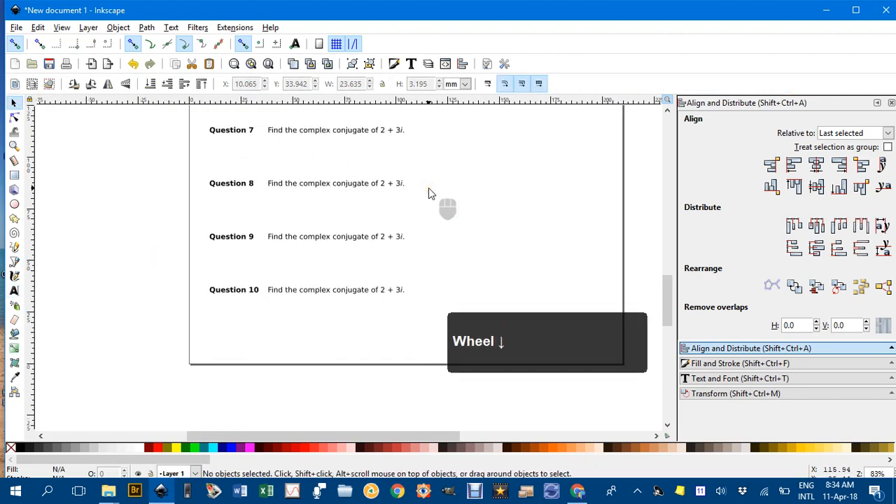
drag(429, 187, 322, 324)
scroll(398, 253, down, 2)
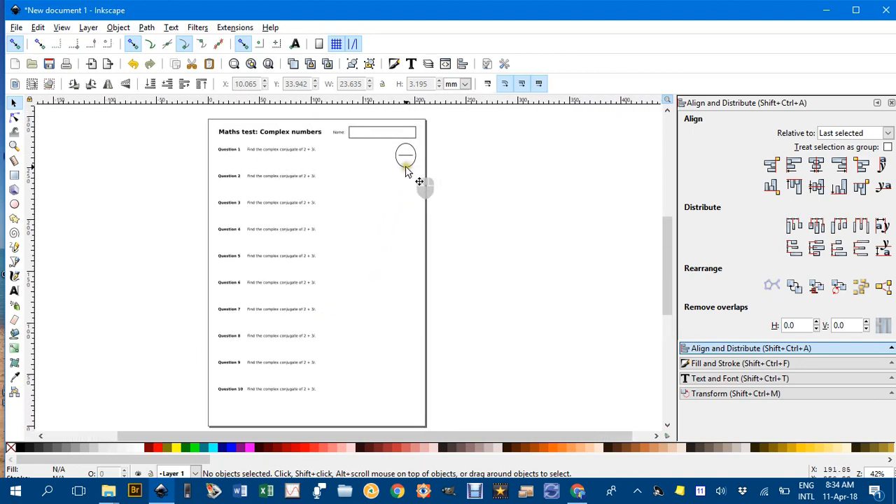
scroll(406, 168, up, 4)
drag(408, 150, 342, 189)
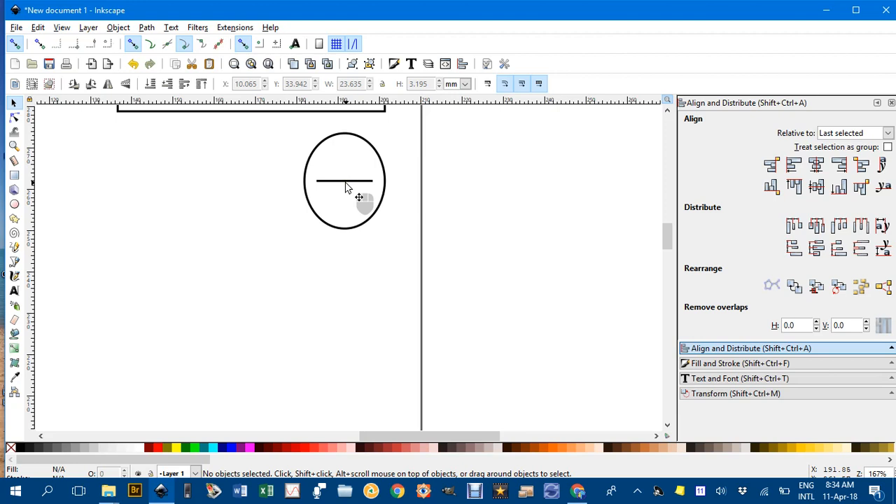
click(345, 187)
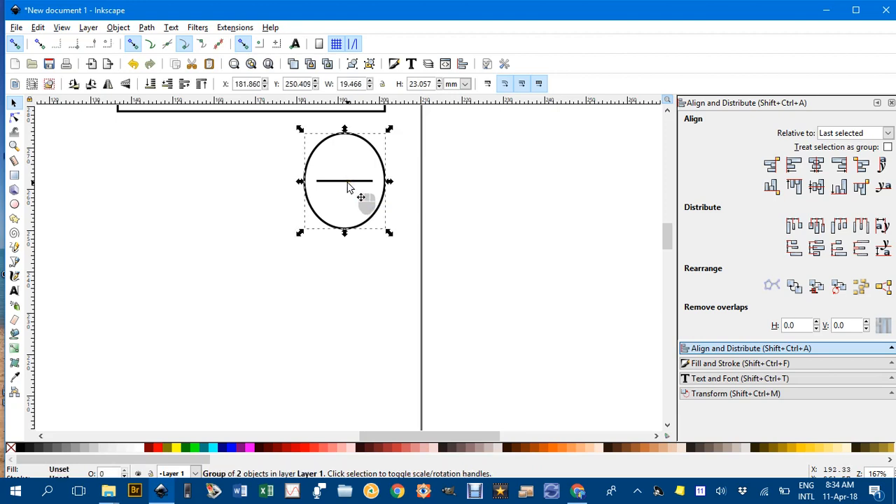
click(240, 214)
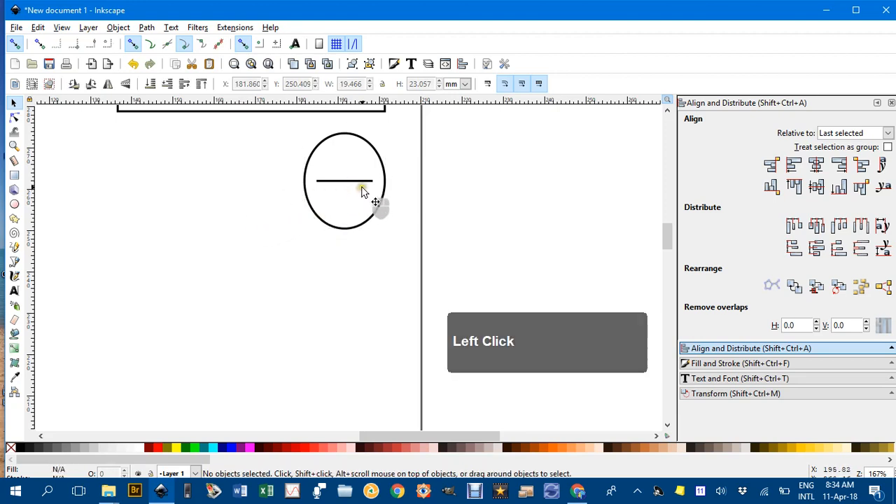
key(ctrl)
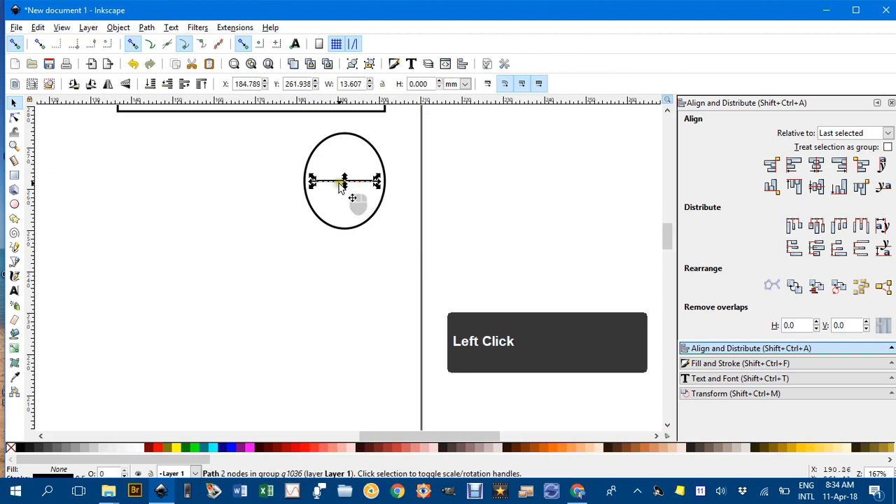
ctrl+double_click(350, 194)
drag(350, 195, 336, 194)
ctrl+click(265, 196)
- Duplicate the Question 2 to Question 10 groups and move the copies horizontally into a second column, at X about 109.8 mm
scroll(278, 201, down, 4)
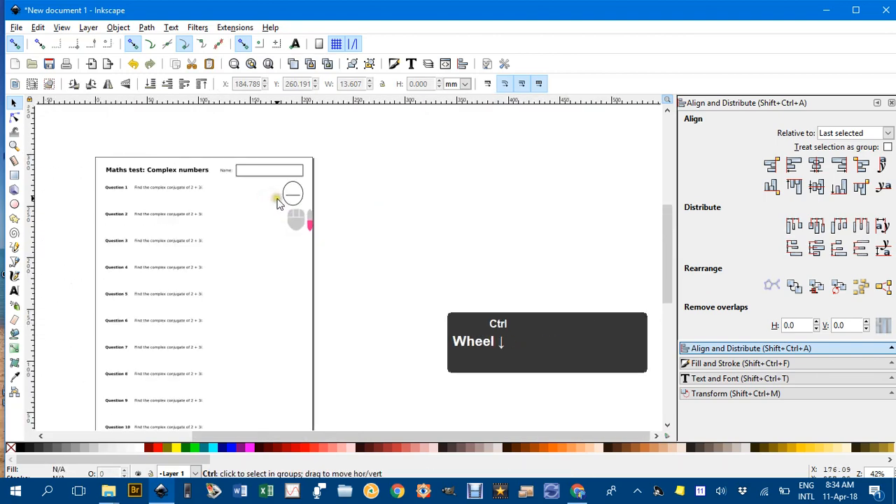
drag(277, 207, 375, 180)
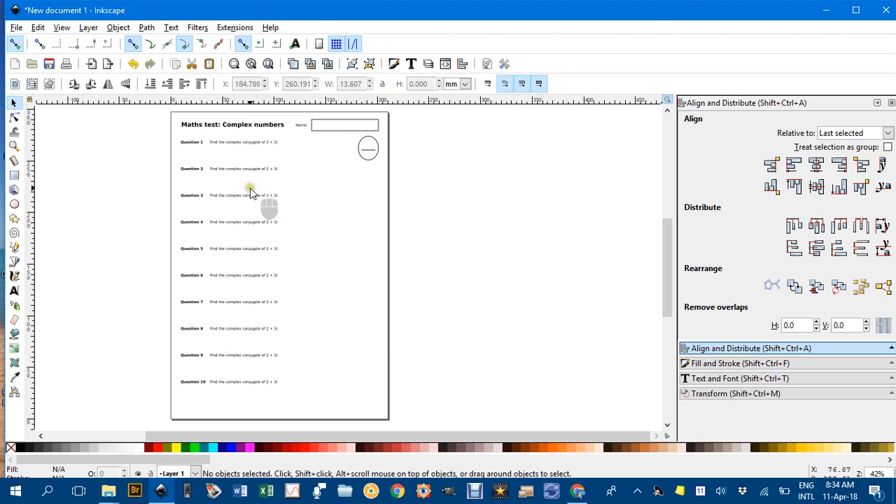
drag(145, 163, 289, 393)
key(ctrl+d)
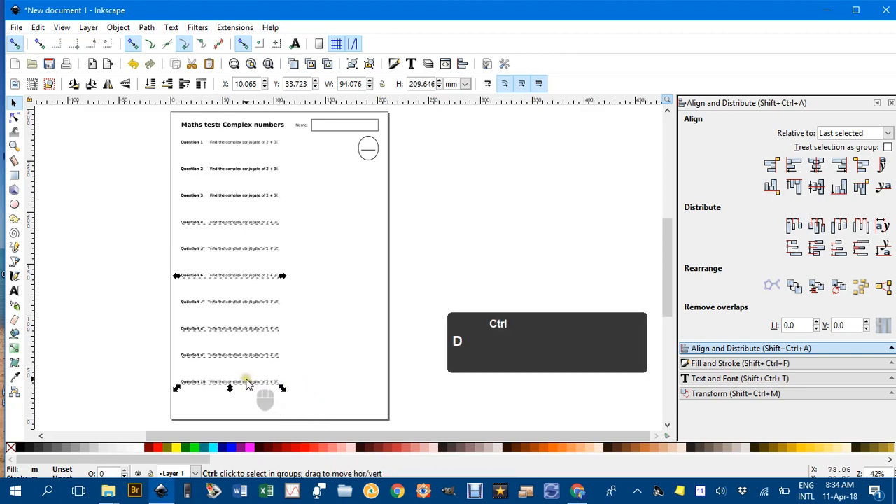
ctrl+click(294, 389)
drag(253, 389, 355, 380)
click(380, 236)
ctrl+scroll(341, 201, up, 3)
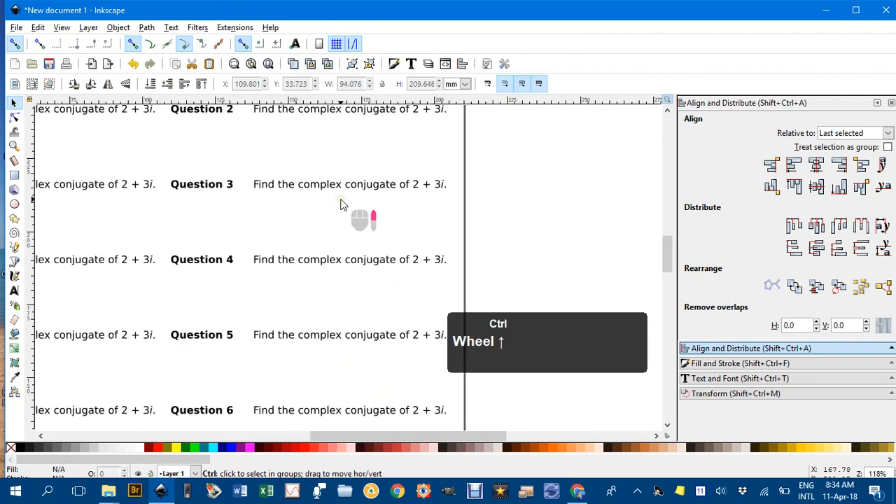
ctrl+scroll(340, 202, down, 2)
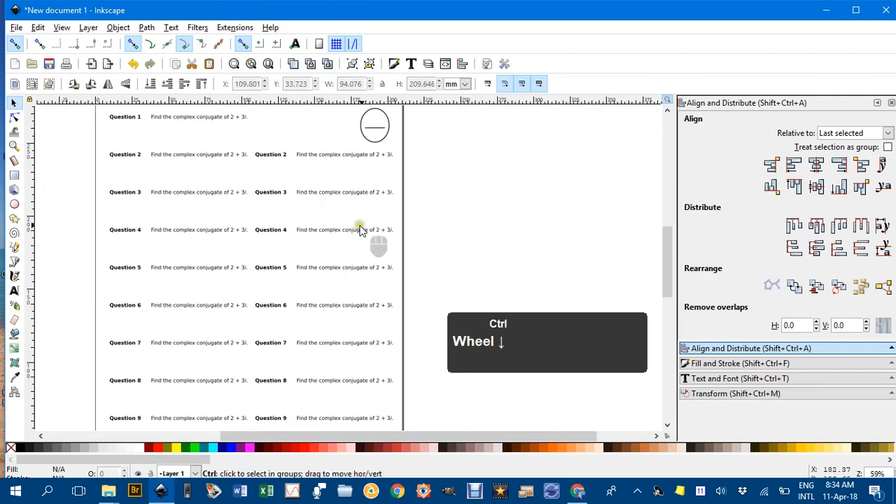
- Undo the move and the duplication of the second column of questions
key(ctrl+z)
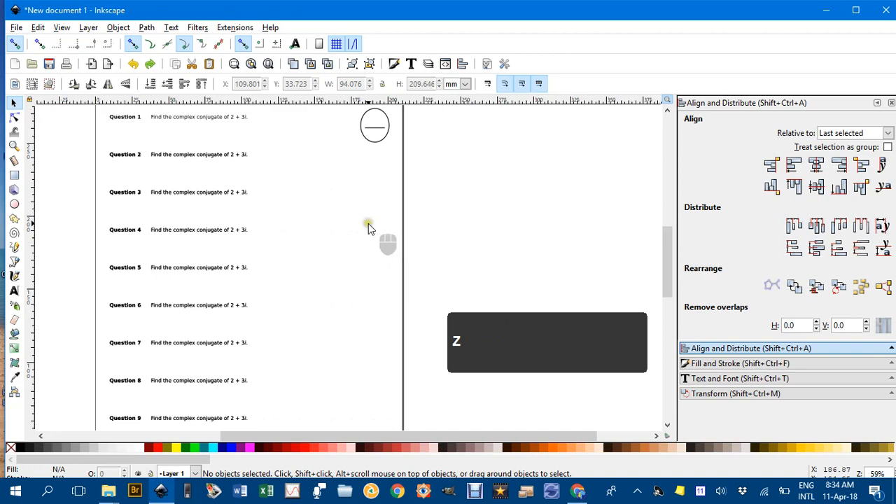
key(ctrl+z)
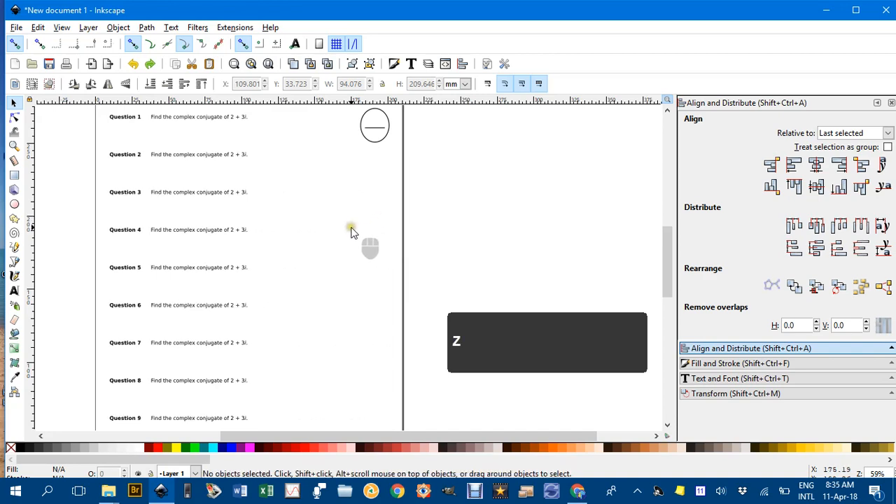
drag(364, 227, 420, 273)
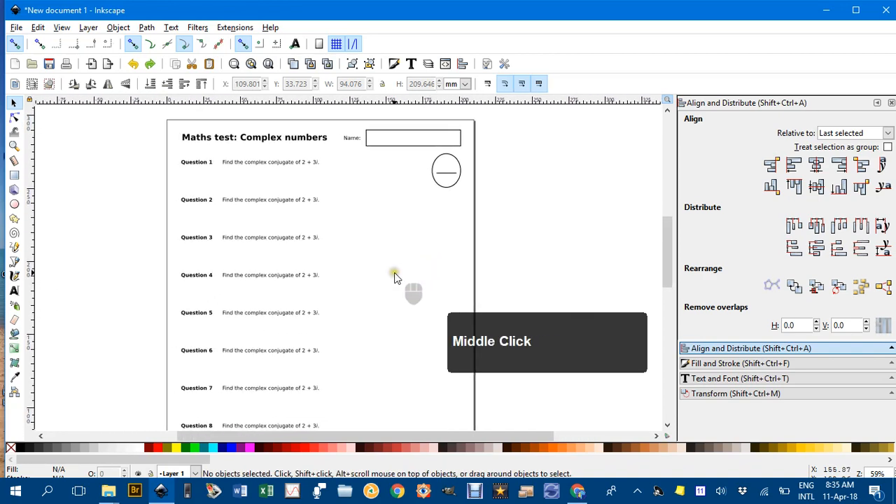